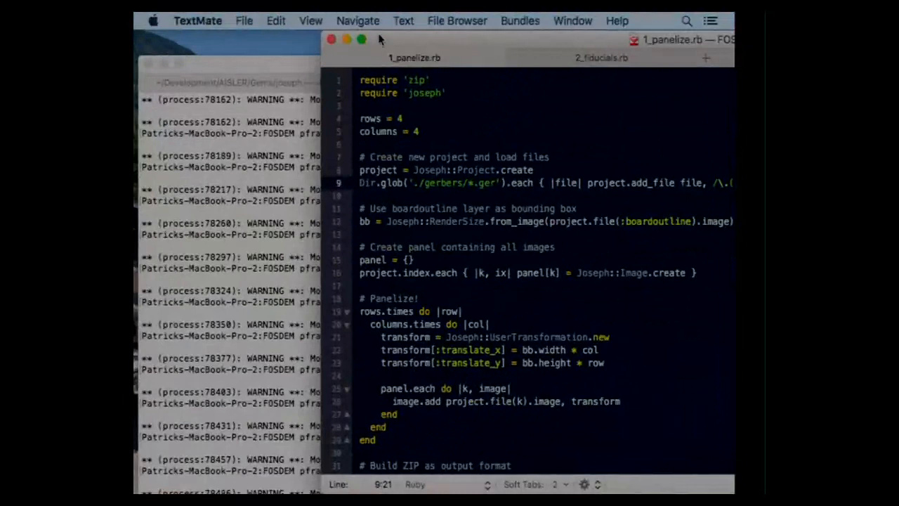
# Enlarge the TextMate window and show the 2_fiducials.rb script with full lines visible.
pyautogui.doubleClick(397, 37)
pyautogui.click(462, 56)
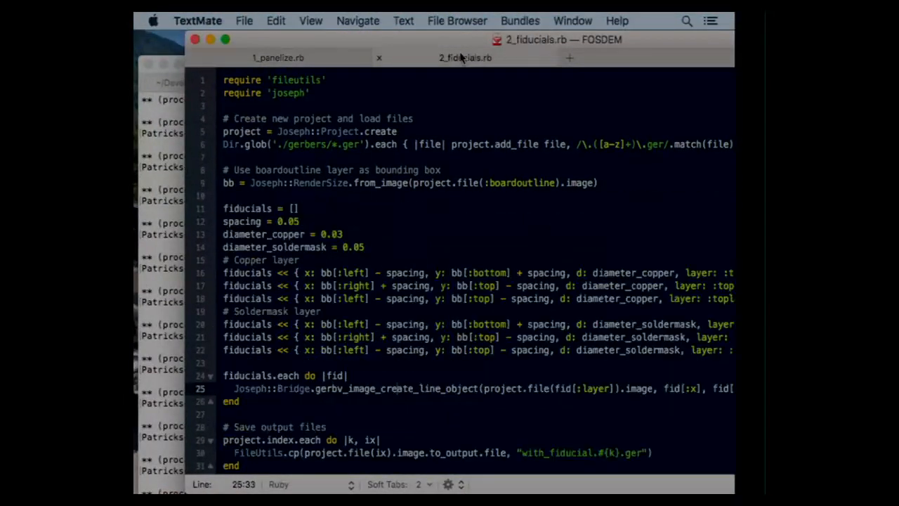
pyautogui.doubleClick(443, 36)
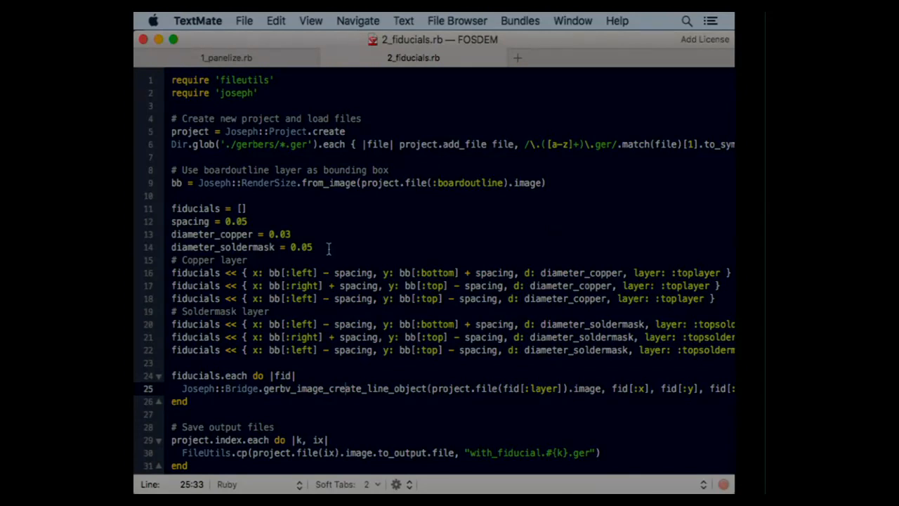
pyautogui.click(223, 131)
pyautogui.moveTo(224, 131); pyautogui.dragTo(366, 127)
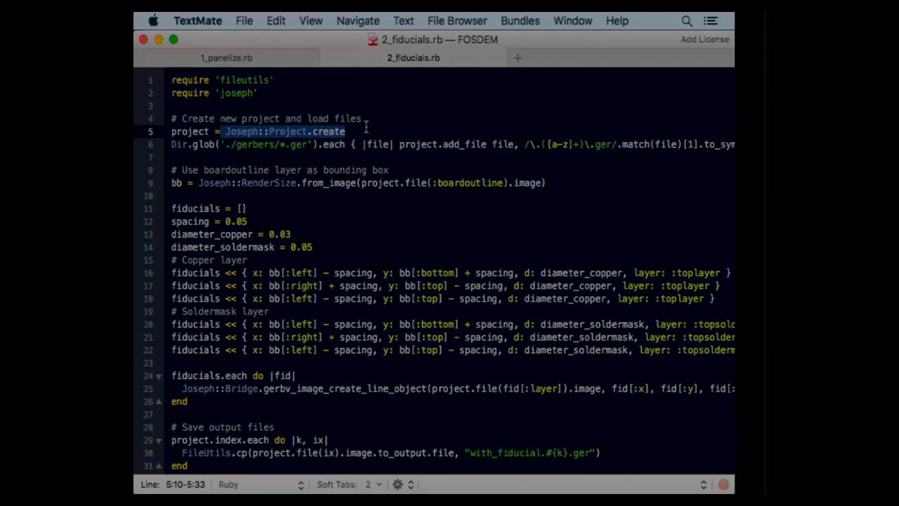
pyautogui.press('Down')
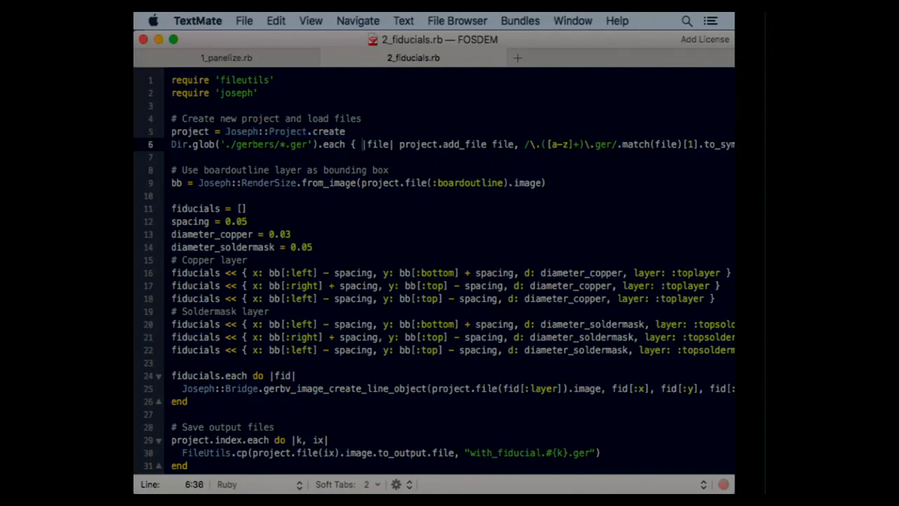
pyautogui.press('shift+super+Right')
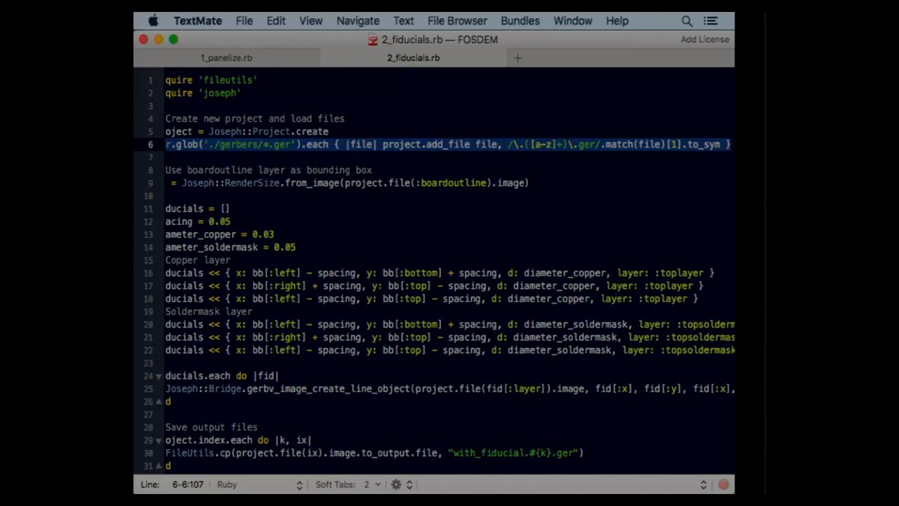
pyautogui.press('Left')
pyautogui.hotkey('shift', 'Left')
pyautogui.hotkey('shift', 'Left')
pyautogui.hotkey('shift', 'Left')
pyautogui.hotkey('shift', 'Left')
pyautogui.hotkey('shift', 'Left')
pyautogui.hotkey('shift', 'Left')
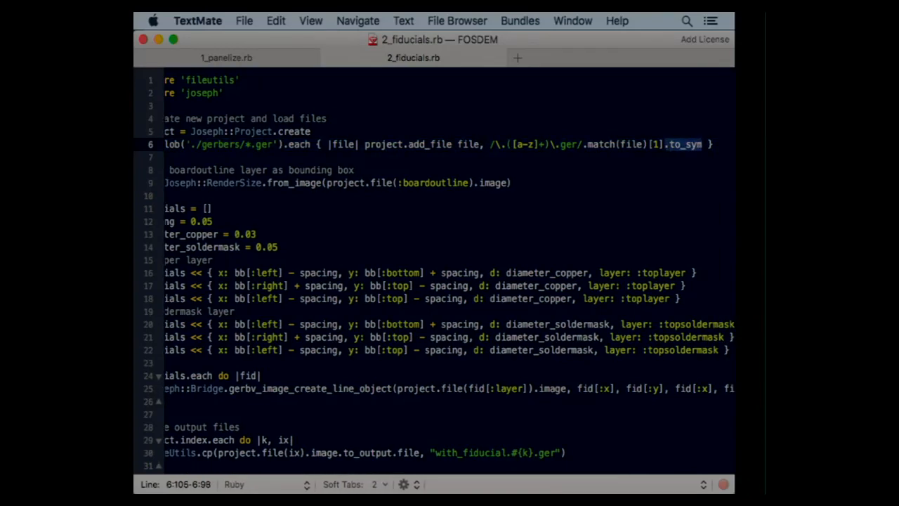
pyautogui.hotkey('shift', 'Left')
pyautogui.hotkey('shift', 'Left')
pyautogui.hotkey('shift', 'Left')
pyautogui.hotkey('shift', 'Left')
pyautogui.hotkey('shift', 'Left')
pyautogui.hotkey('shift', 'Left')
pyautogui.hotkey('shift', 'Left')
pyautogui.hotkey('shift', 'Left')
pyautogui.hotkey('shift', 'Left')
pyautogui.hotkey('shift', 'Left')
pyautogui.hotkey('shift', 'Left')
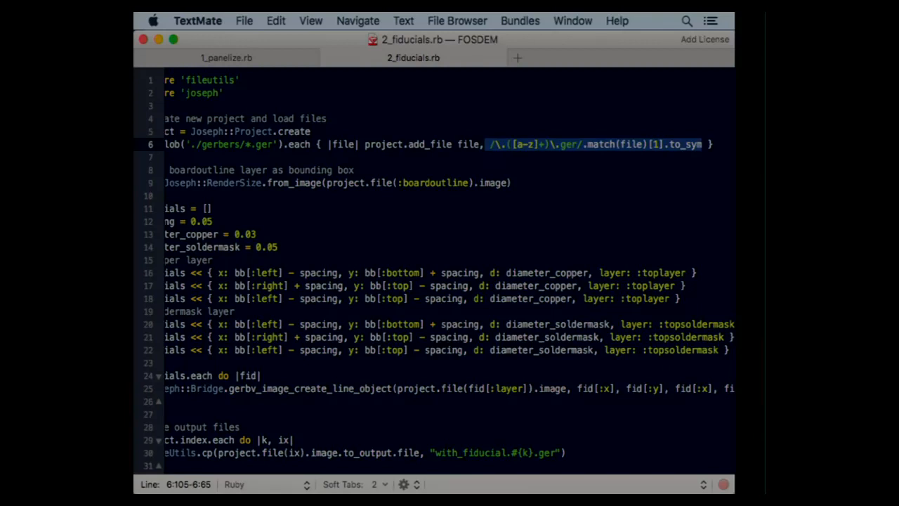
pyautogui.press('super+Left')
pyautogui.press('super+shift+Right')
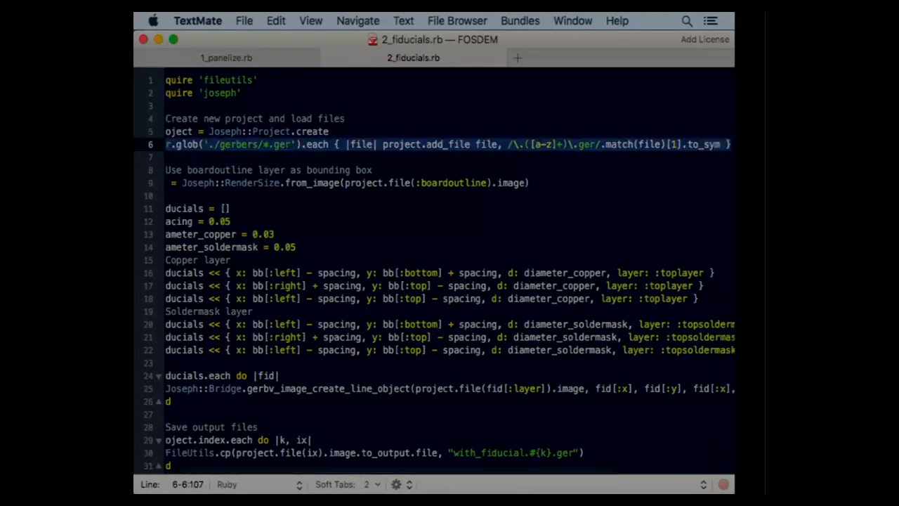
pyautogui.press('Down')
pyautogui.press('Down')
pyautogui.press('Down')
pyautogui.press('super+shift+Left')
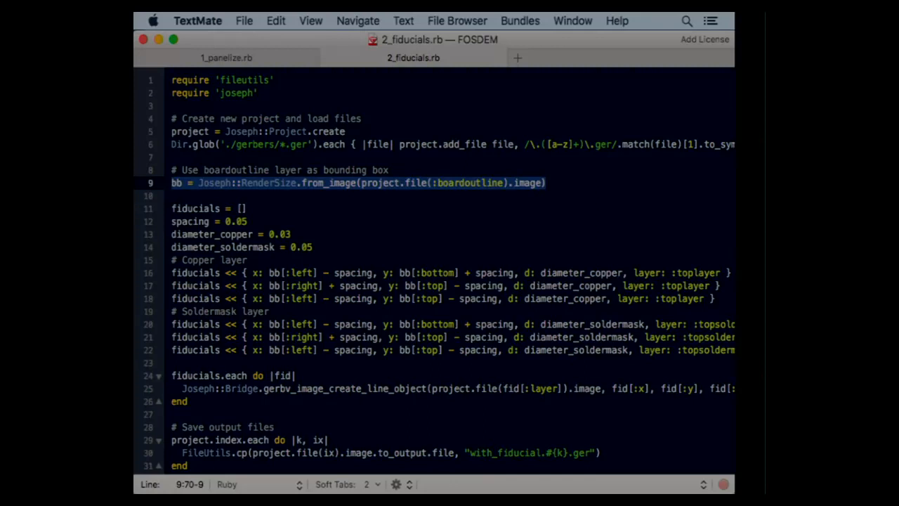
pyautogui.press('Down')
pyautogui.press('Down')
pyautogui.press('Down')
pyautogui.press('Down')
pyautogui.hotkey('shift', 'Down')
pyautogui.hotkey('shift', 'Down')
pyautogui.hotkey('shift', 'Down')
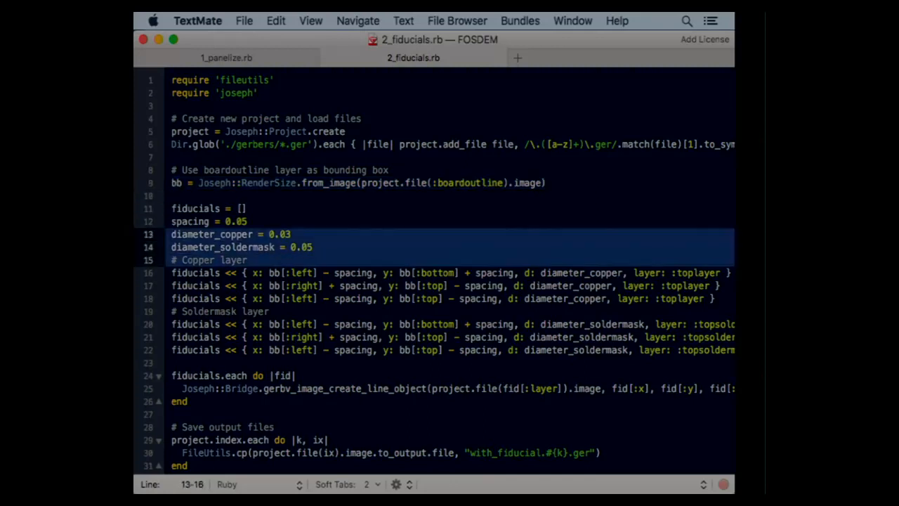
pyautogui.hotkey('shift', 'Down')
pyautogui.hotkey('shift', 'Down')
pyautogui.hotkey('shift', 'Down')
pyautogui.hotkey('shift', 'Down')
pyautogui.hotkey('shift', 'Down')
pyautogui.hotkey('shift', 'Down')
pyautogui.hotkey('shift', 'Down')
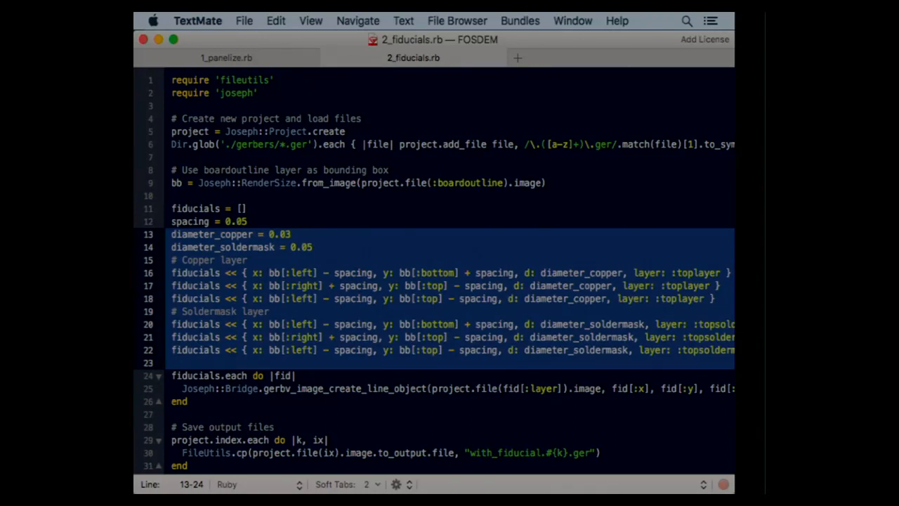
pyautogui.press('Down')
pyautogui.press('Down')
pyautogui.press('Up')
pyautogui.press('Right')
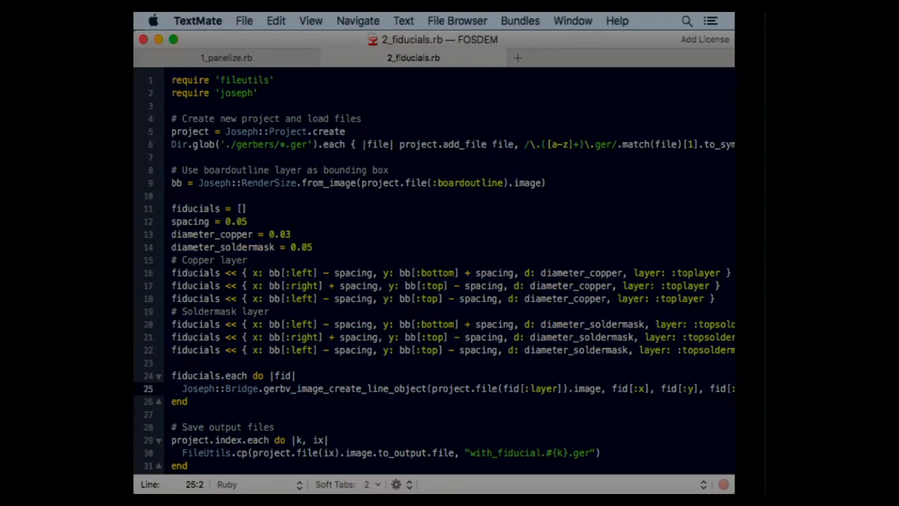
pyautogui.press('super+Right')
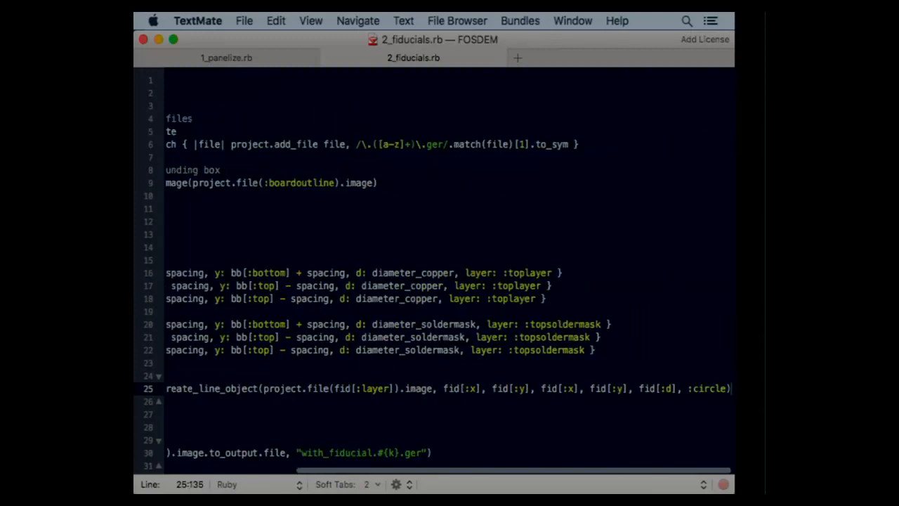
pyautogui.press('super+Left')
pyautogui.press('Right')
pyautogui.hotkey('shift', 'alt', 'Right')
pyautogui.hotkey('shift', 'alt', 'Right')
pyautogui.press('Right')
pyautogui.hotkey('shift', 'alt', 'Right')
pyautogui.hotkey('shift', 'alt', 'Right')
pyautogui.hotkey('shift', 'alt', 'Left')
pyautogui.hotkey('shift', 'alt', 'Left')
pyautogui.hotkey('shift', 'alt', 'Right')
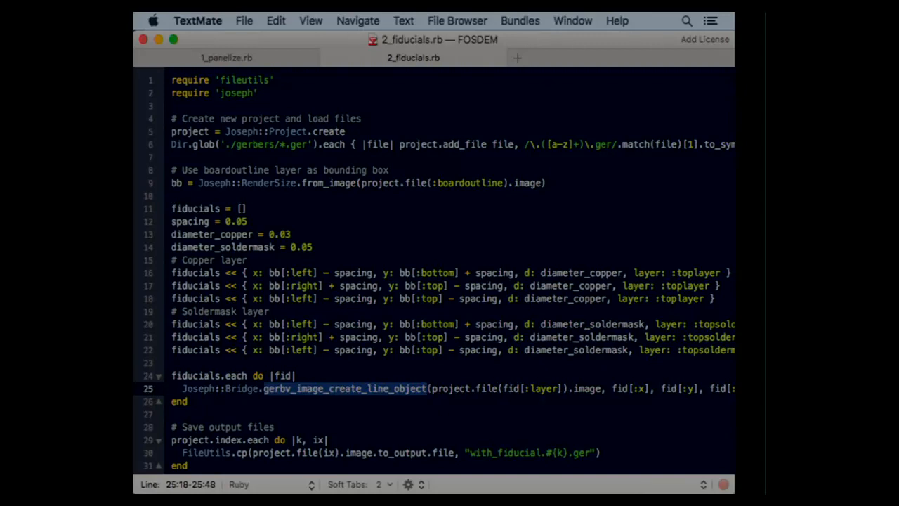
pyautogui.press('Down')
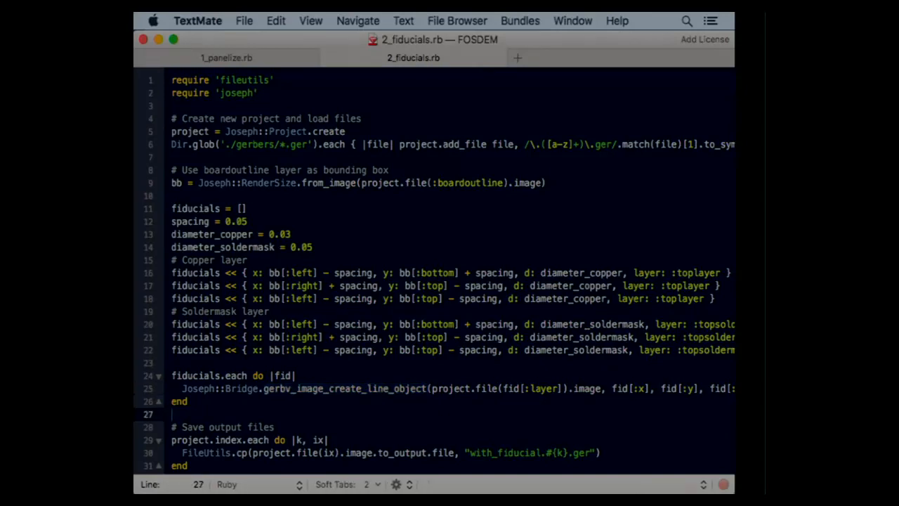
pyautogui.press('Down')
pyautogui.press('Down')
pyautogui.press('Down')
pyautogui.press('Down')
pyautogui.press('Down')
pyautogui.hotkey('shift', 'Up')
pyautogui.hotkey('shift', 'Up')
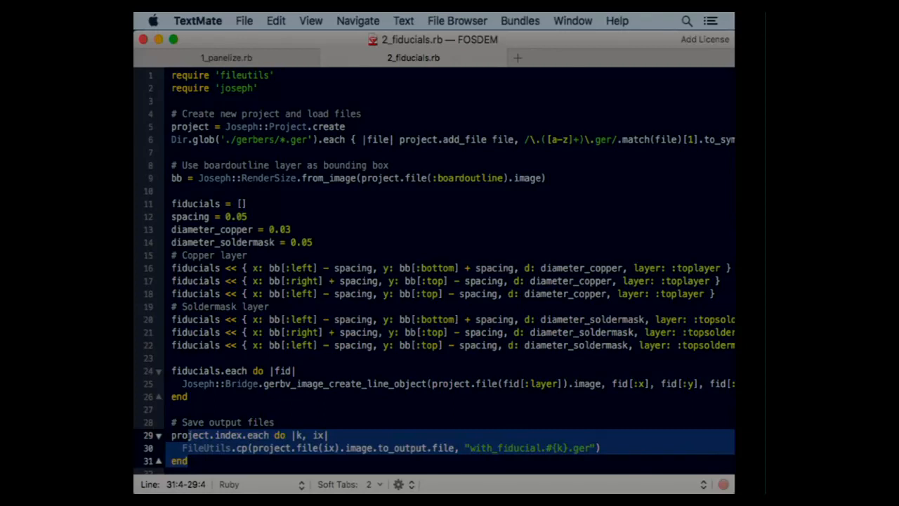
# Bring Terminal to the front and rerun ruby 2_fiducials.rb to regenerate the output Gerbers.
pyautogui.hotkey('ctrl', 'Up')
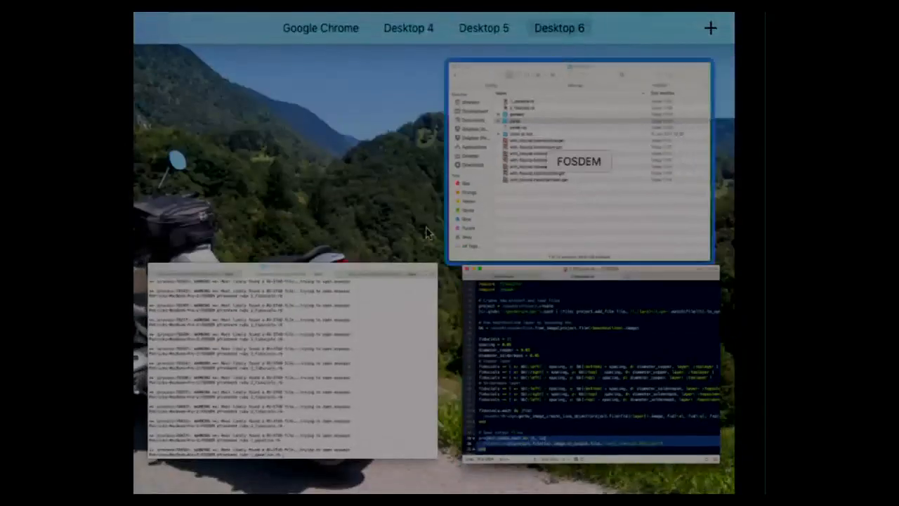
pyautogui.click(257, 382)
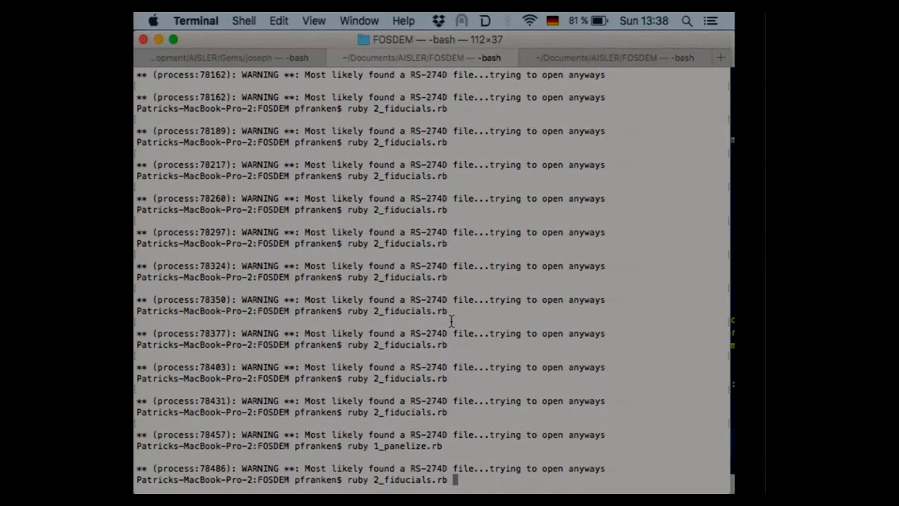
pyautogui.press('Return')
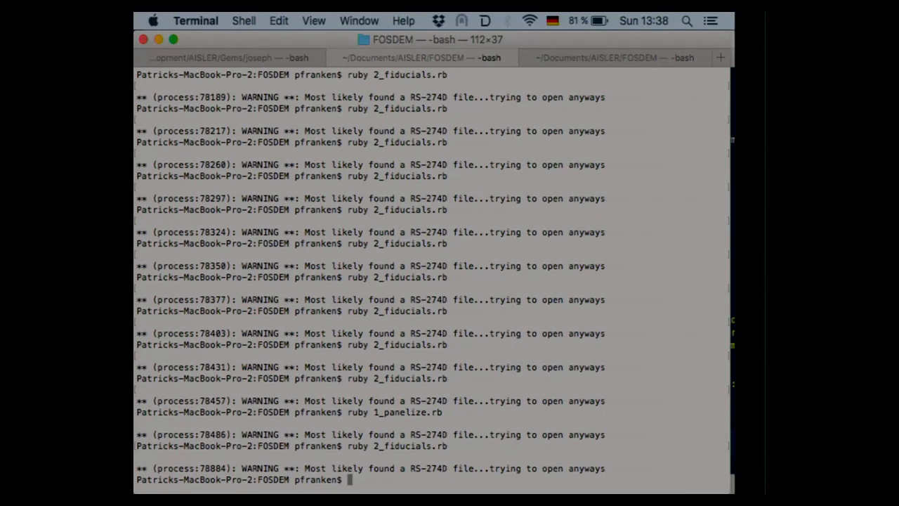
# Launch gerbv from the third terminal session and show all windows to reach it.
pyautogui.click(615, 64)
pyautogui.write('gerbv')
pyautogui.press('Return')
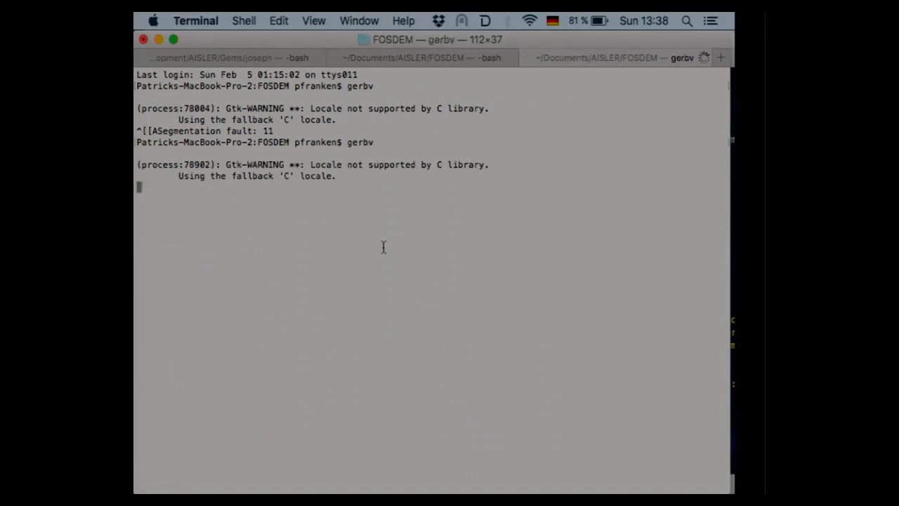
pyautogui.hotkey('ctrl', 'Up')
pyautogui.hotkey('ctrl', 'Up')
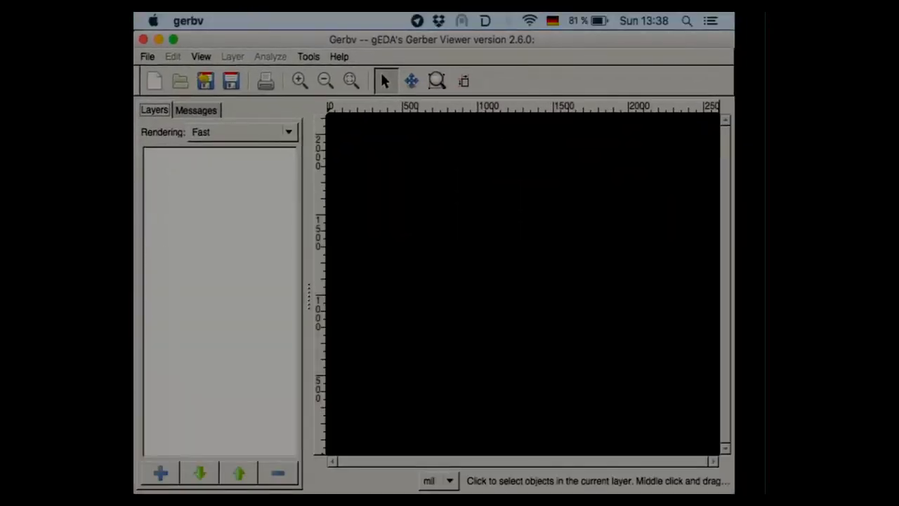
# Add the with_fiducial top soldermask, top copper and board outline layers to gerbv.
pyautogui.click(160, 472)
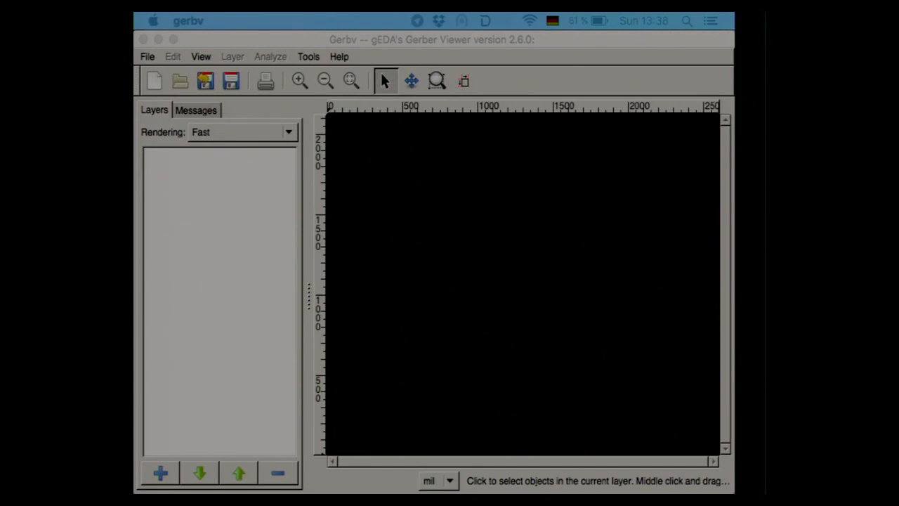
pyautogui.press('Return')
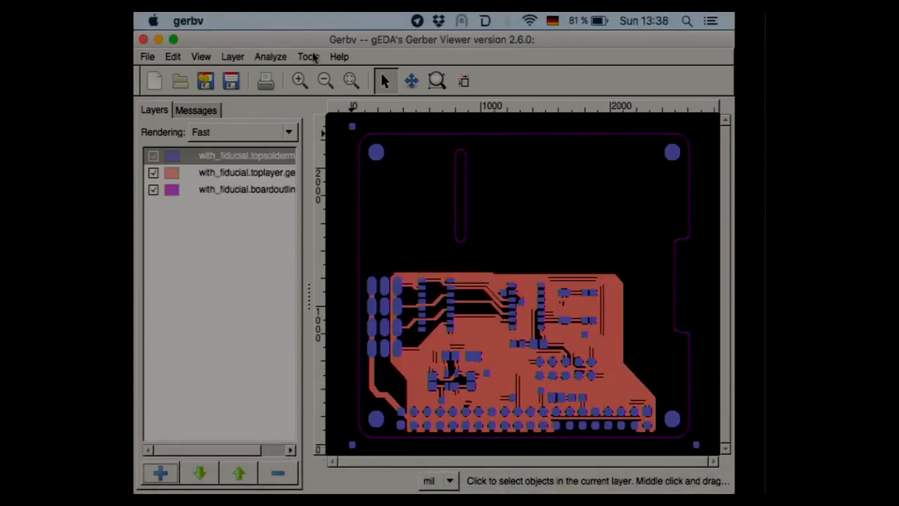
# Invert the top soldermask layer's colours in gerbv, then show all windows to return to TextMate.
pyautogui.rightClick(234, 157)
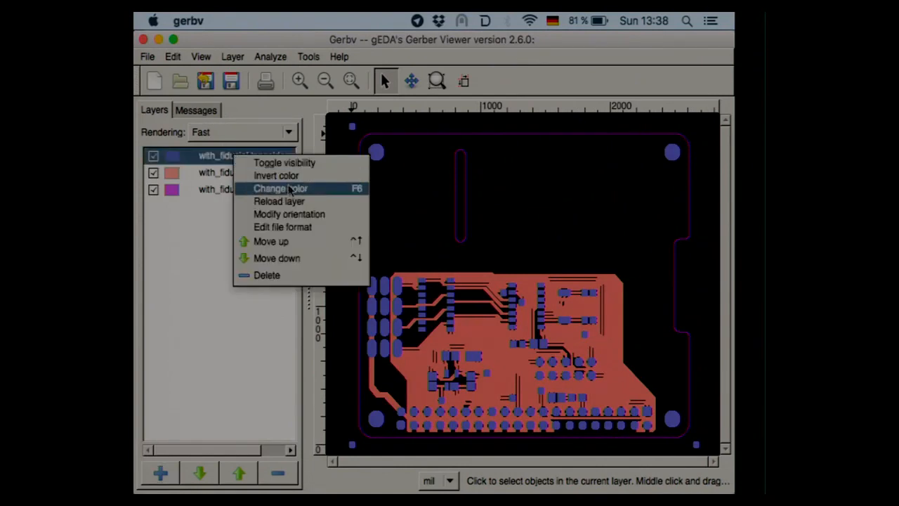
pyautogui.click(295, 177)
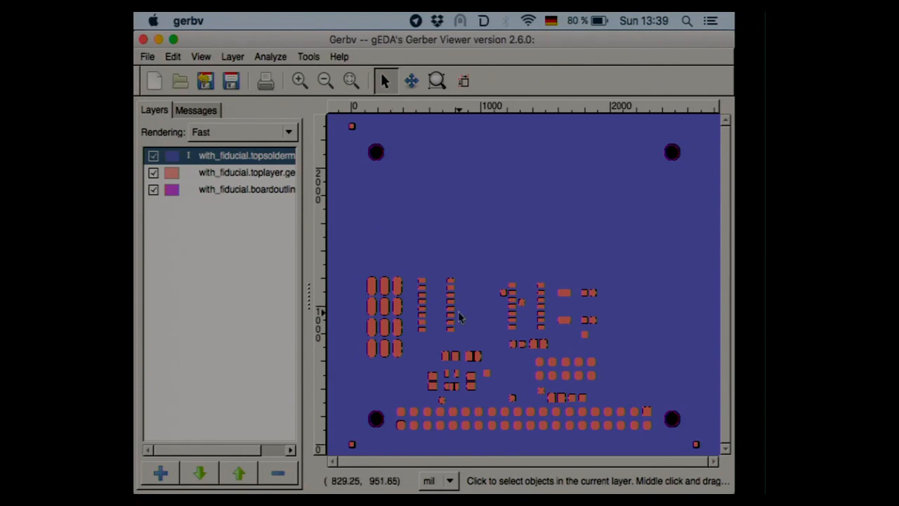
pyautogui.hotkey('ctrl', 'Up')
# Switch to 1_panelize.rb and mark the project creation line and the rows = 4 setting.
pyautogui.click(236, 361)
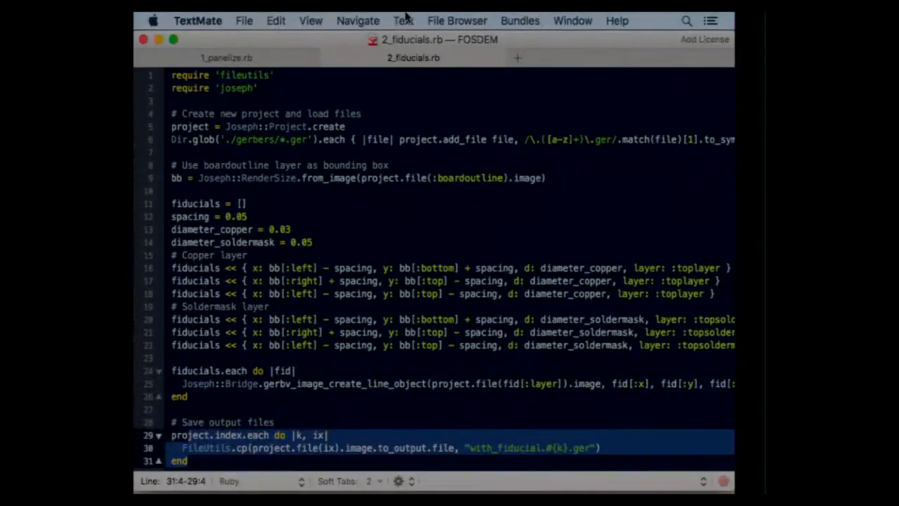
pyautogui.click(229, 59)
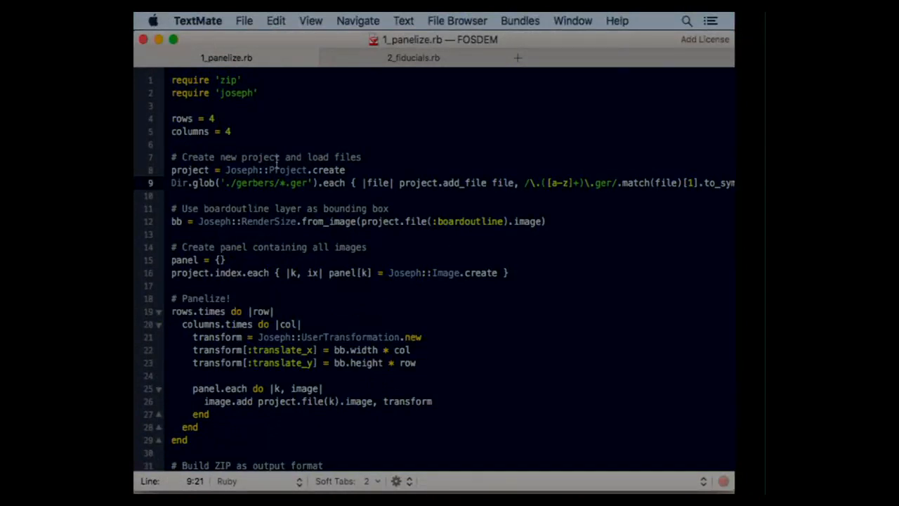
pyautogui.click(294, 170)
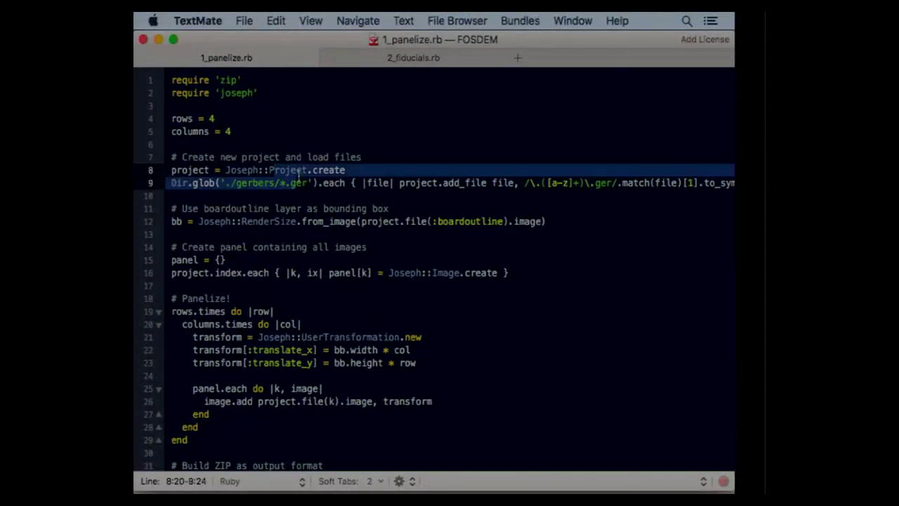
pyautogui.click(220, 118)
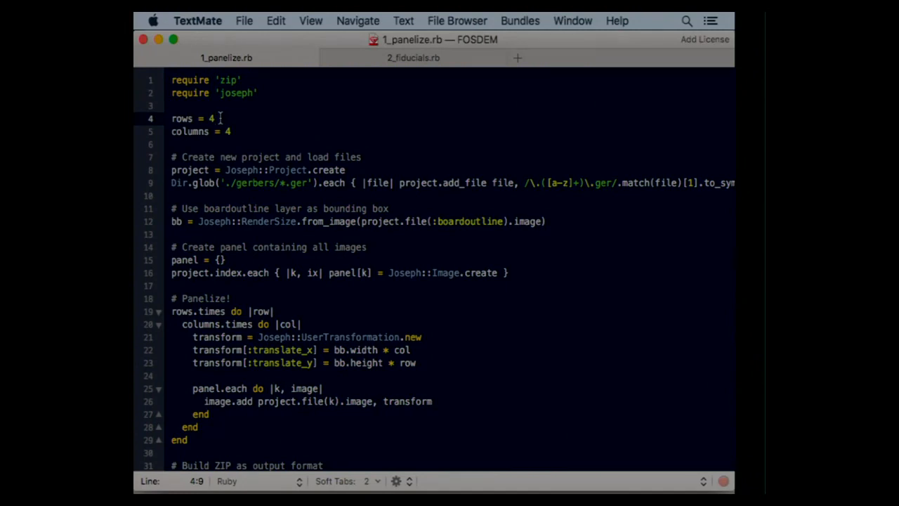
# Move to the row offset calculation and select the image add statement on line 26, then clear it.
pyautogui.moveTo(221, 452); pyautogui.dragTo(217, 425)
pyautogui.click(260, 362)
pyautogui.click(204, 401)
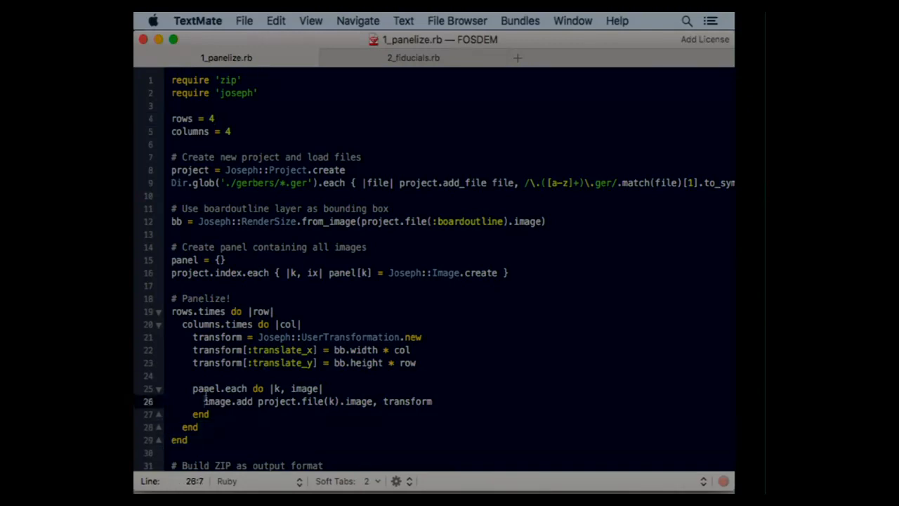
pyautogui.press('super+shift+Right')
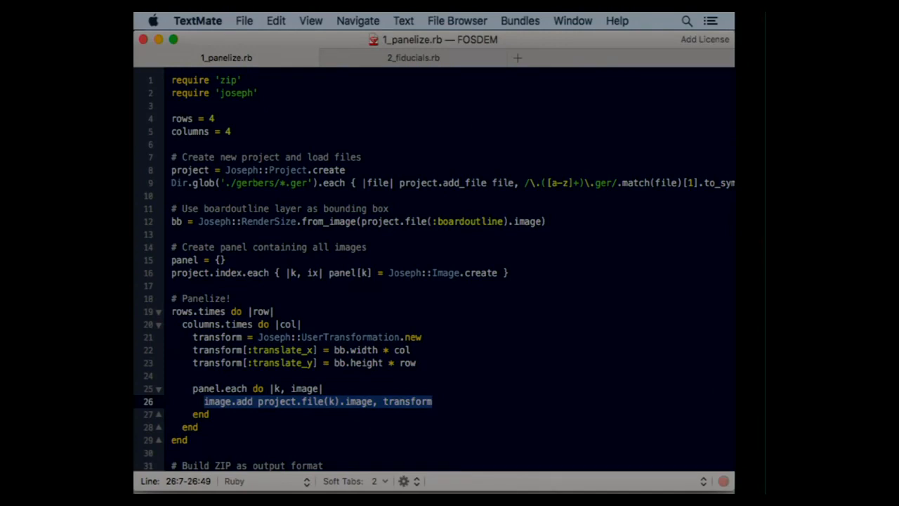
pyautogui.click(531, 337)
pyautogui.hotkey('ctrl', 'Up')
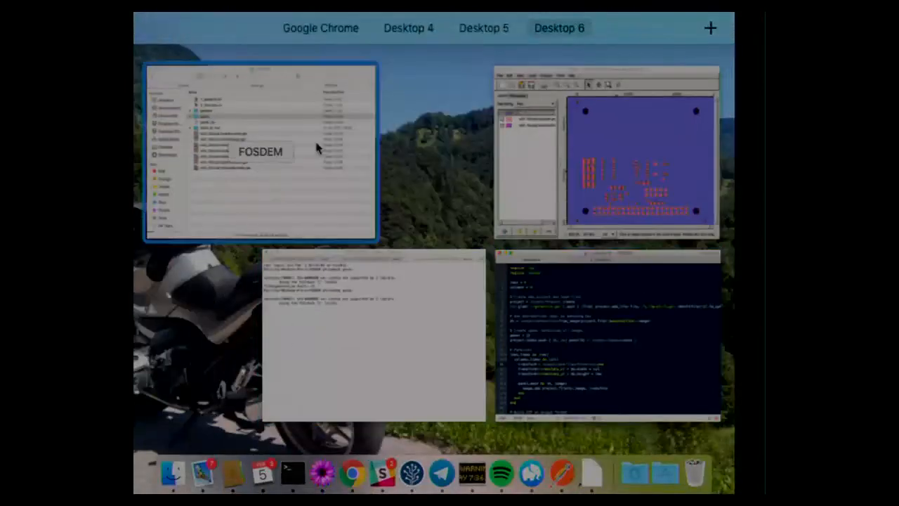
pyautogui.click(604, 355)
pyautogui.scroll(-2, 602, 354)
pyautogui.scroll(-2, 602, 355)
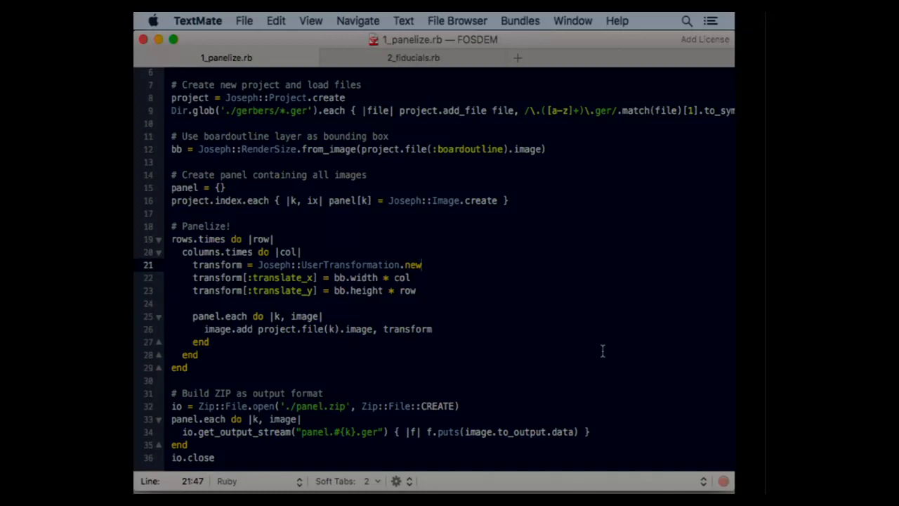
pyautogui.hotkey('ctrl', 'Up')
# Run ruby 1_panelize.rb from the bash session in the FOSDEM folder to regenerate the panel.
pyautogui.click(318, 310)
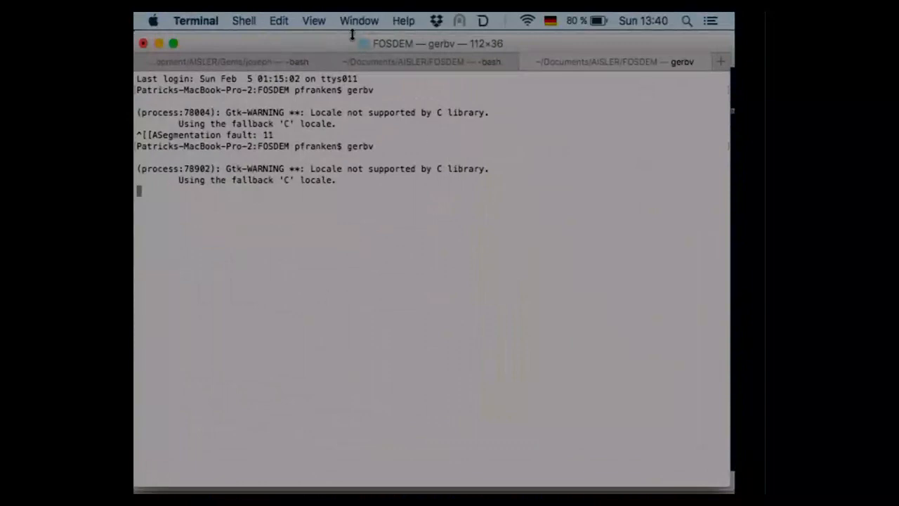
pyautogui.click(365, 62)
pyautogui.press('Up')
pyautogui.press('Up')
pyautogui.press('Up')
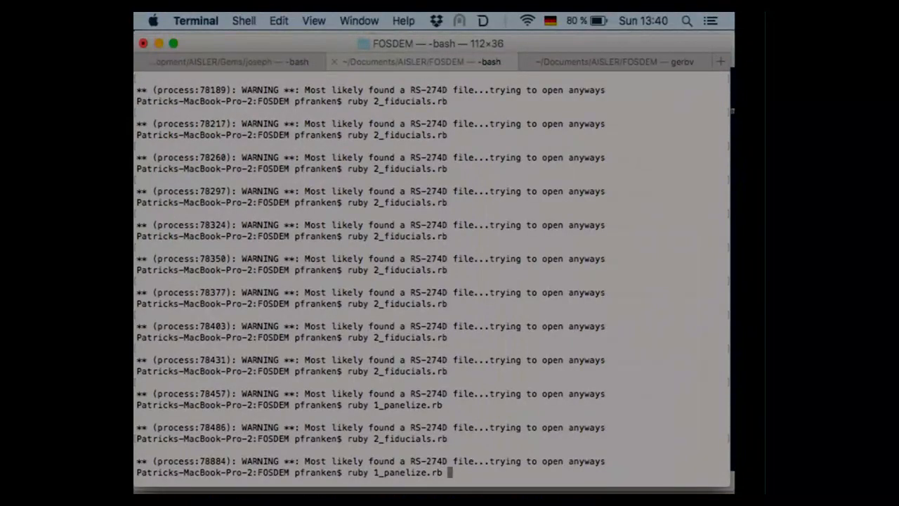
pyautogui.press('Return')
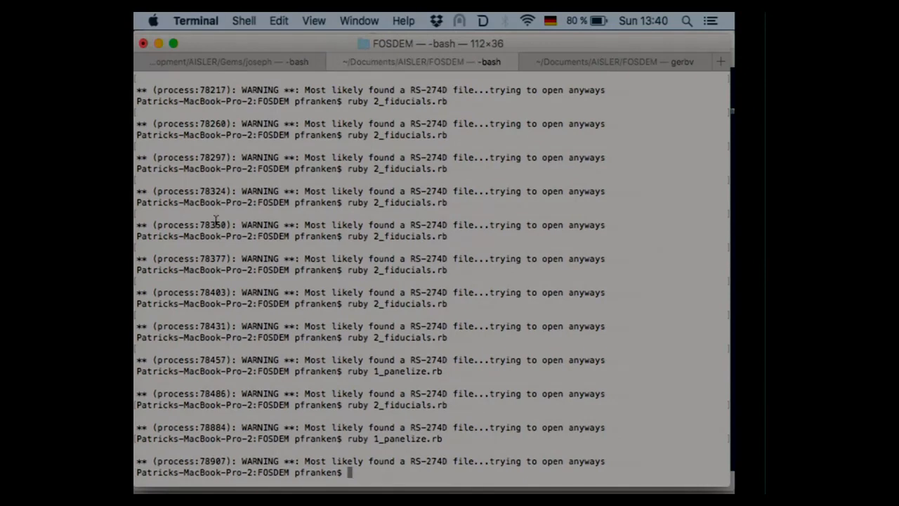
# Bring the gerbv Gerber viewer back to the front.
pyautogui.hotkey('ctrl', 'Up')
pyautogui.click(345, 291)
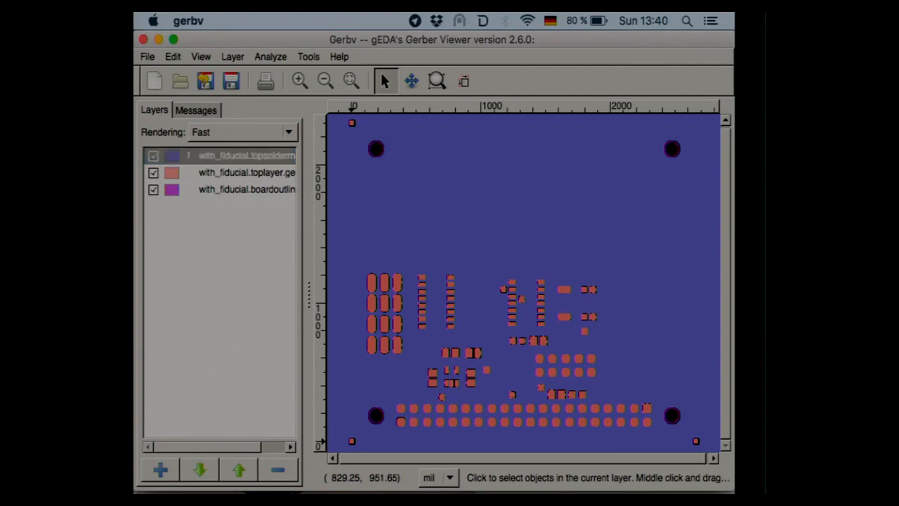
# Remove all loaded layers from gerbv and switch to the Finder file browser.
pyautogui.hotkey('ctrl', 'n')
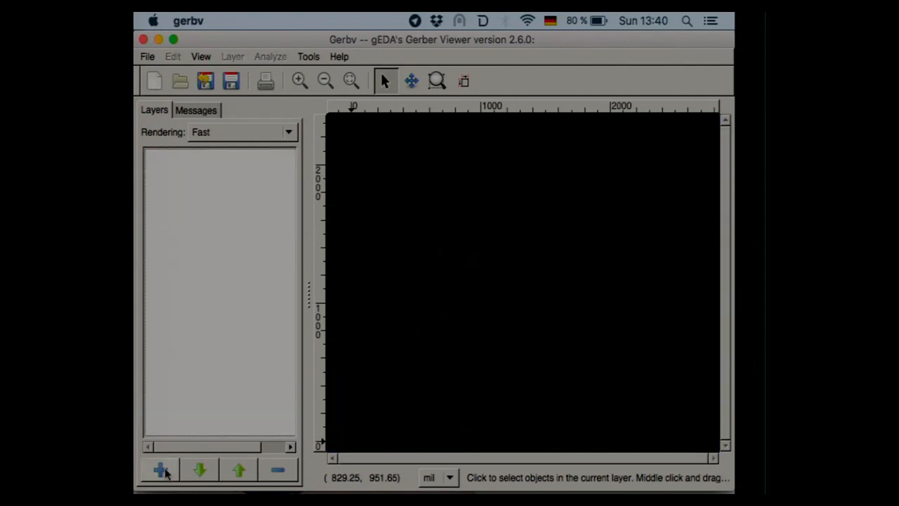
pyautogui.click(160, 469)
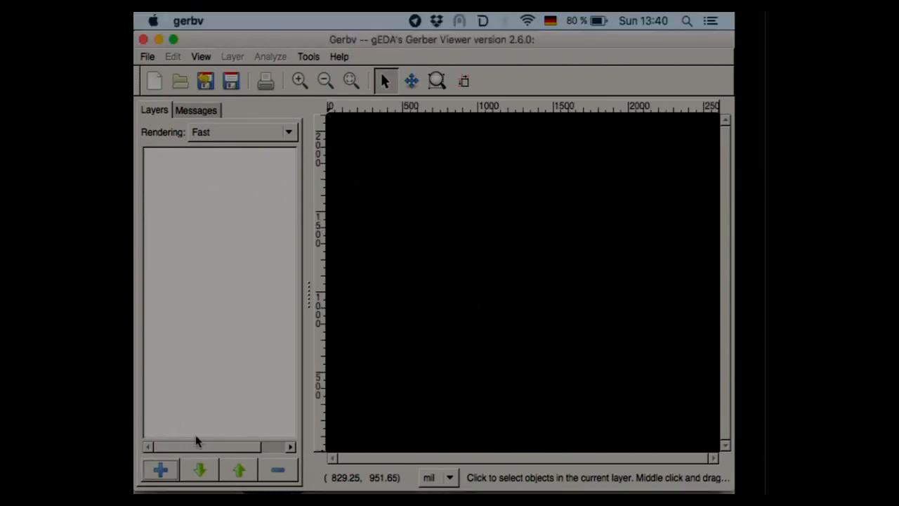
pyautogui.hotkey('ctrl', 'Up')
pyautogui.click(280, 92)
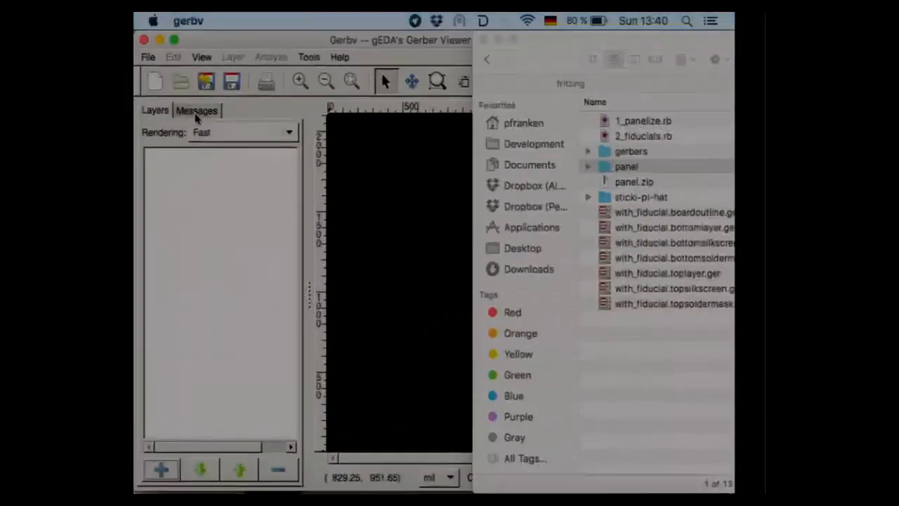
# Unpack panel.zip into a panel 2 folder, open it, and return to gerbv.
pyautogui.click(629, 182)
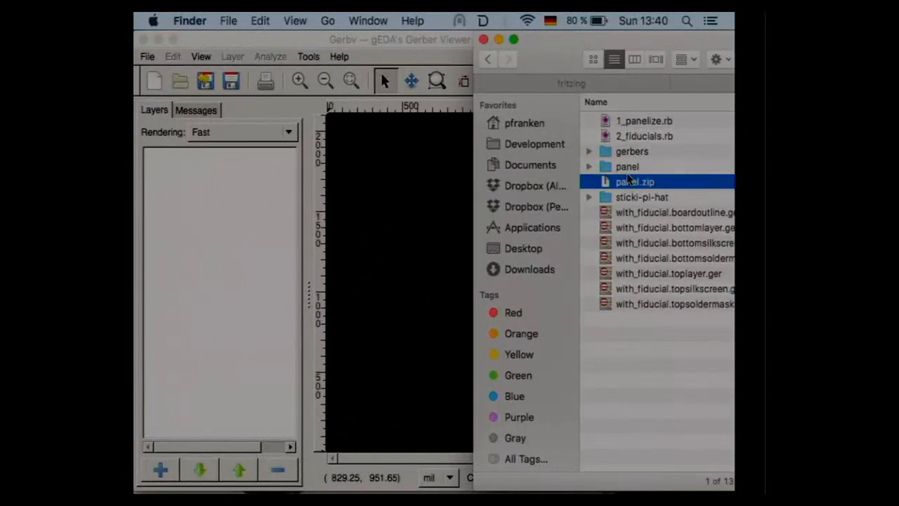
pyautogui.doubleClick(627, 181)
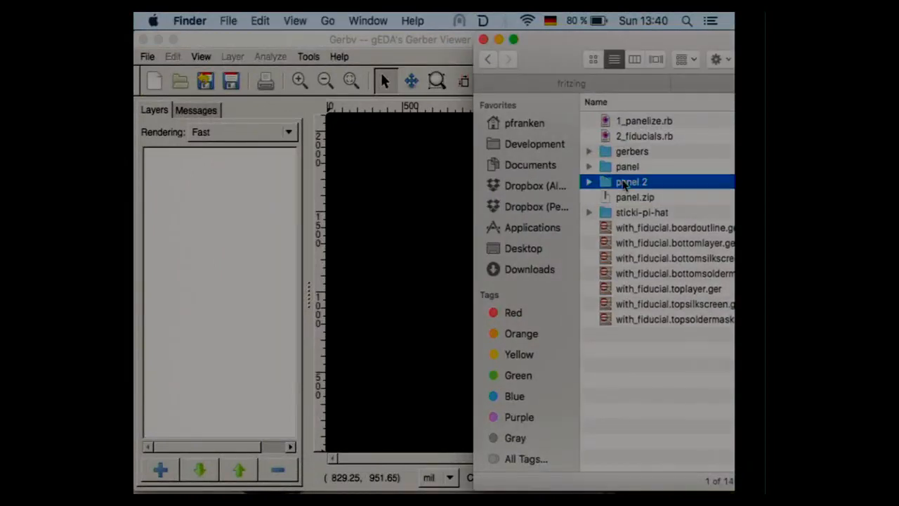
pyautogui.doubleClick(624, 182)
pyautogui.click(178, 259)
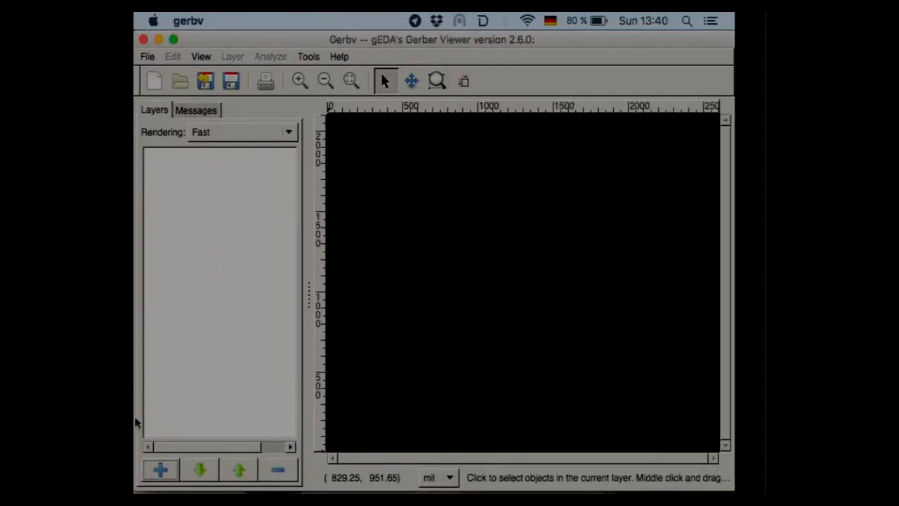
# Add panel.toplayer.ger and panel.boardoutline.ger from panel 2, showing the 4×4 board grid.
pyautogui.click(160, 469)
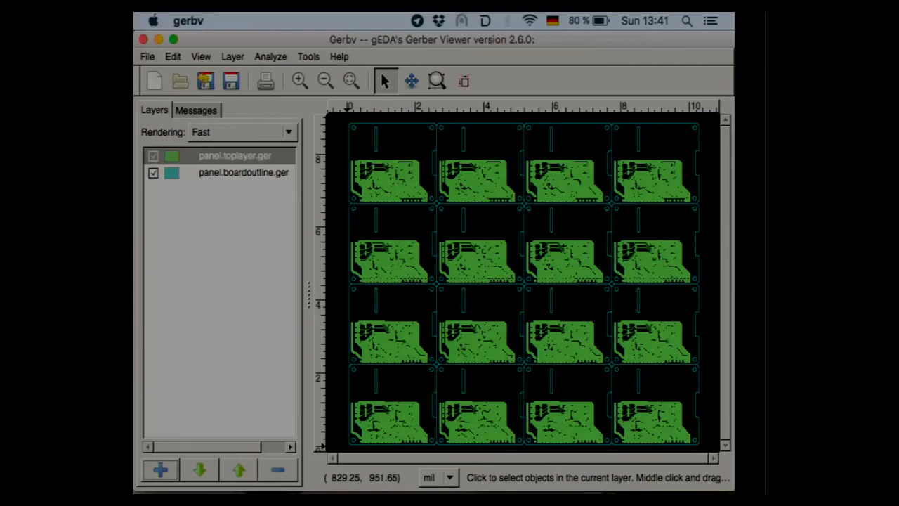
# Leave the slideshow, review sticki-pi-hat's .gitlab-ci.yml in GitLab, then go to its Pipelines list.
pyautogui.hotkey('ctrl', 'Left')
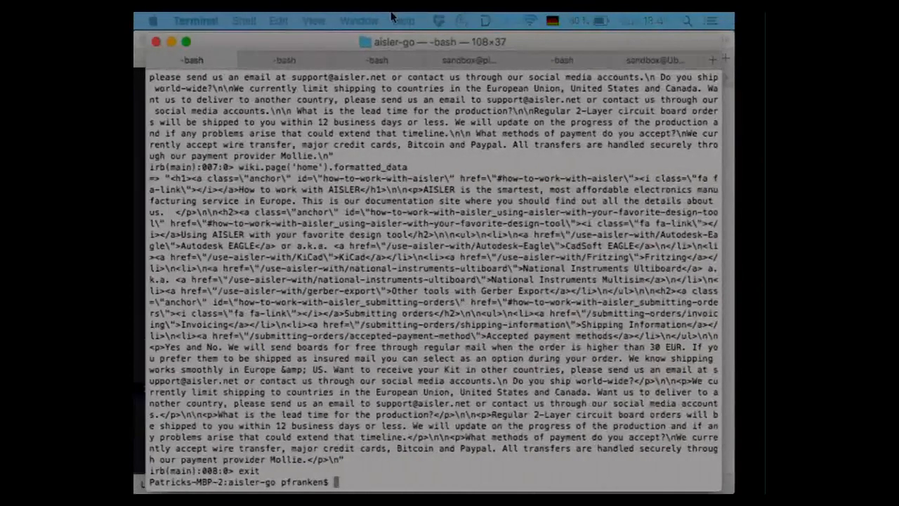
pyautogui.hotkey('ctrl', 'Left')
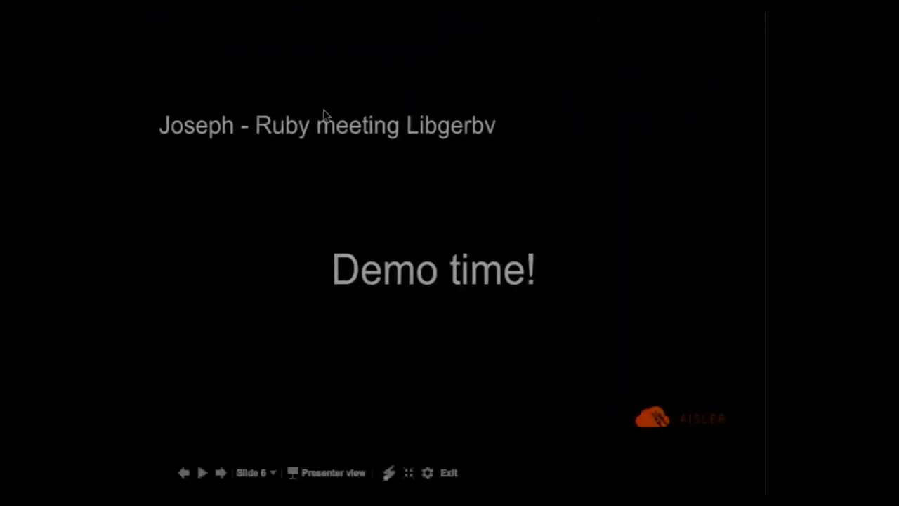
pyautogui.press('Escape')
pyautogui.click(505, 30)
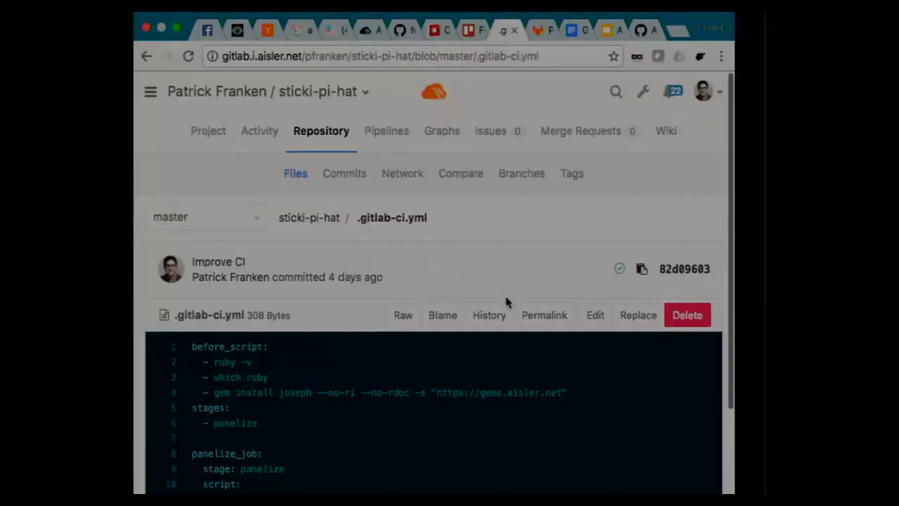
pyautogui.scroll(-3, 505, 306)
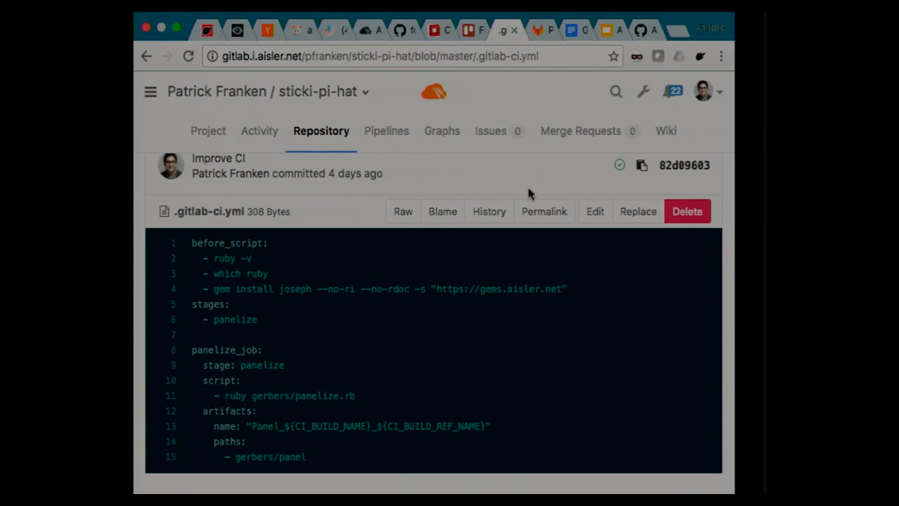
pyautogui.click(539, 30)
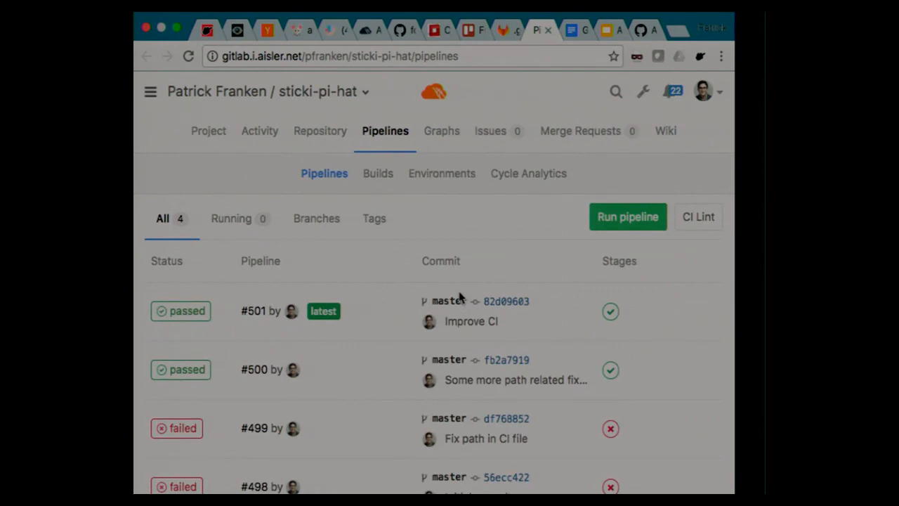
pyautogui.hscroll(5, 464, 358)
# Show the panelize_job artifact download choices for passed pipeline #501.
pyautogui.click(705, 313)
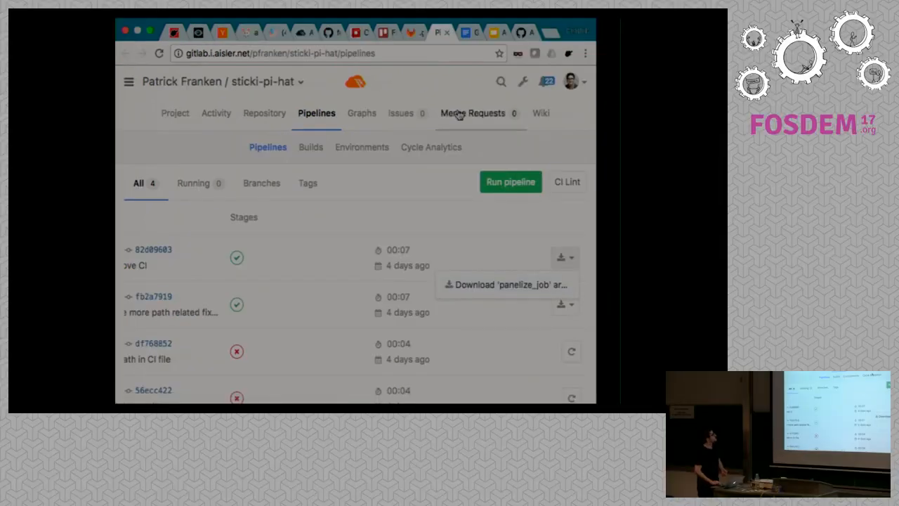
# Back in the slides, advance to the 'Benefits of Joseph' slide and start presenting full screen.
pyautogui.click(497, 35)
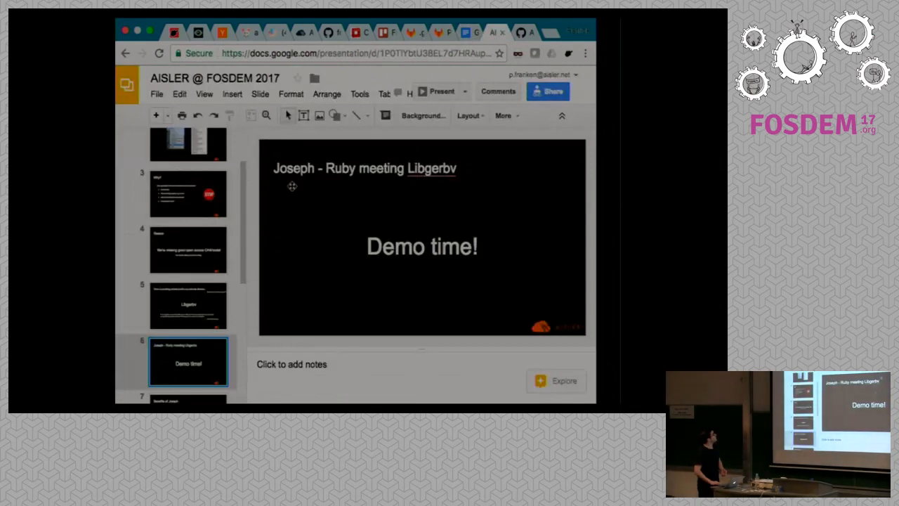
pyautogui.press('Down')
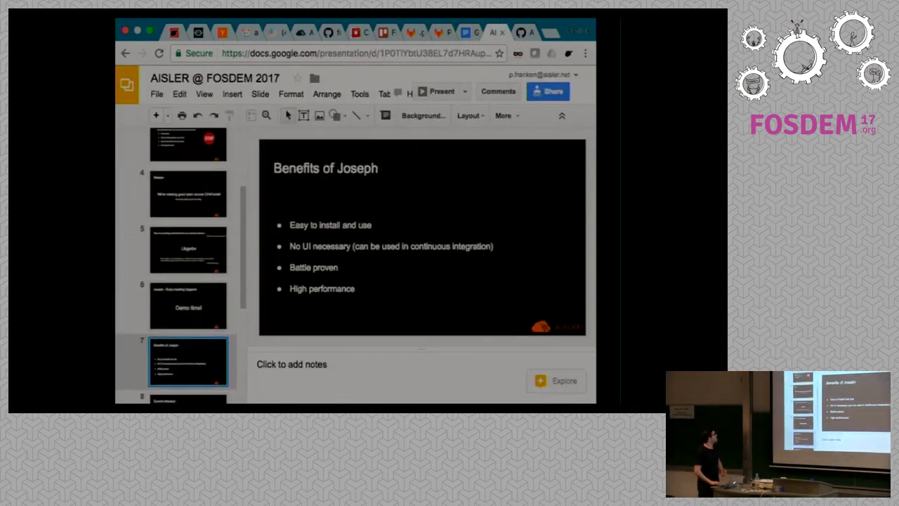
pyautogui.click(445, 91)
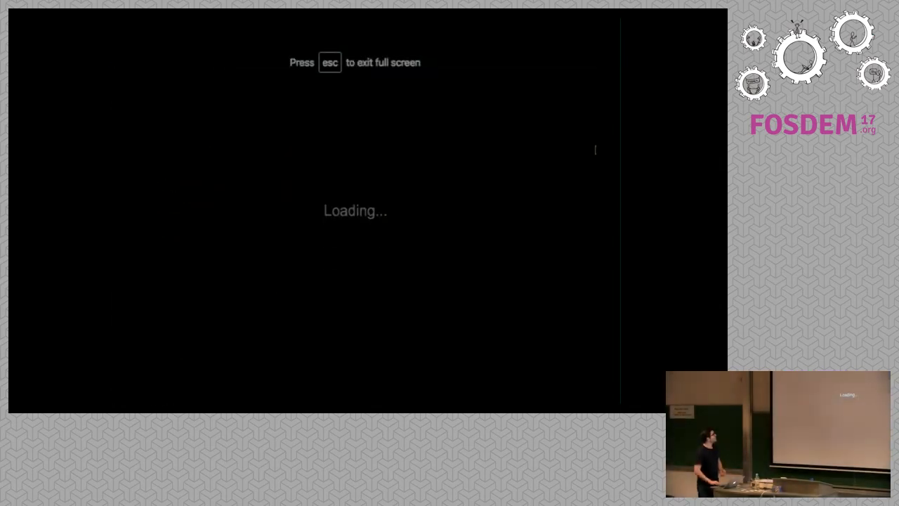
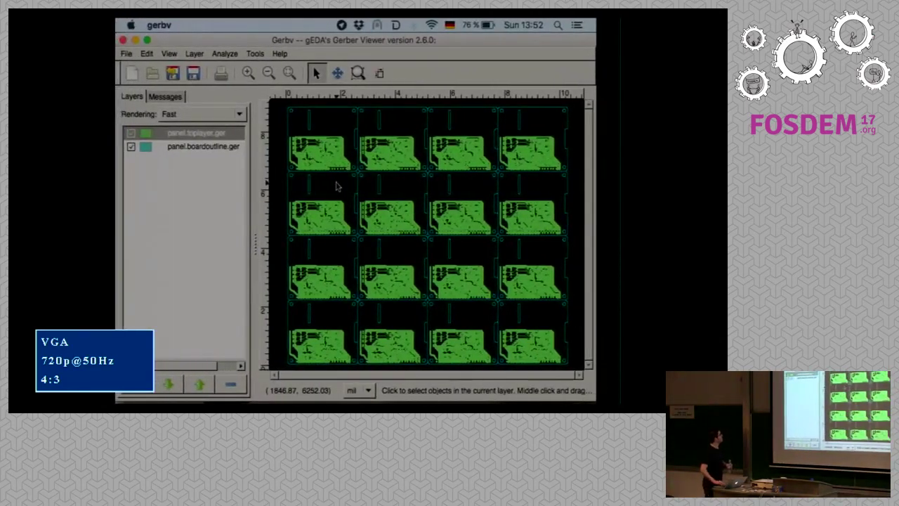
# Switch from gerbv to the TextMate window showing the Ruby script 1_panelize.rb.
pyautogui.hotkey('ctrl', 'Up')
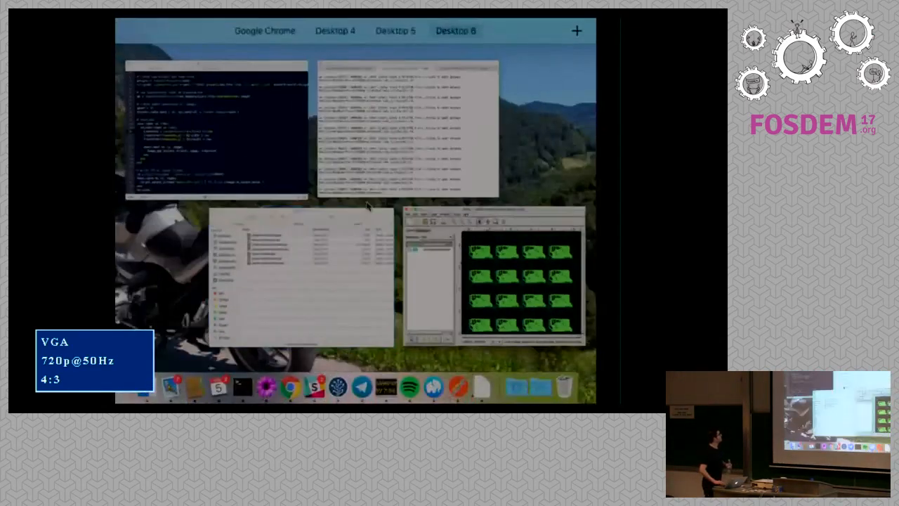
pyautogui.click(231, 140)
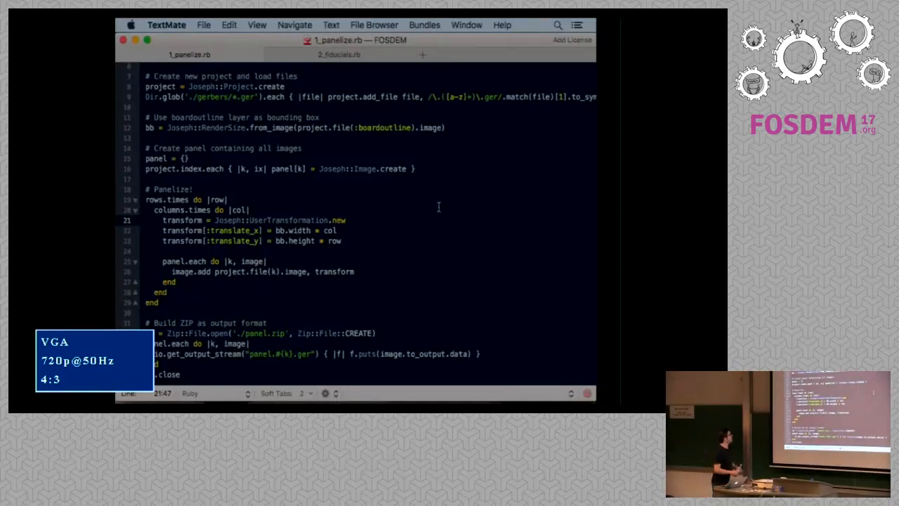